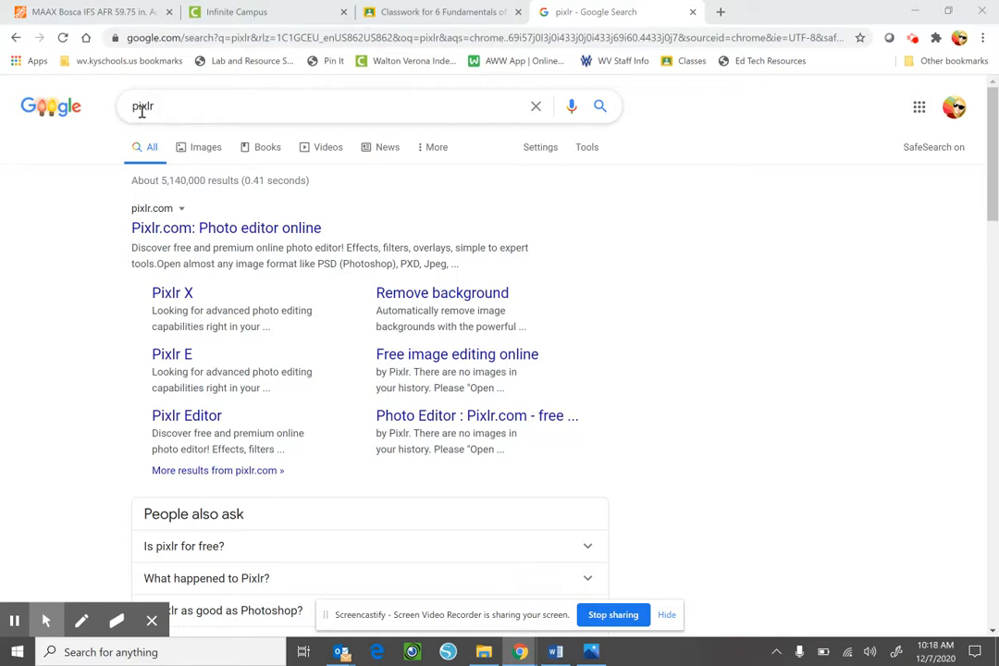
# Go to the Pixlr site, launch the Pixlr E editor and open the image IMG_5034 from the golden apple folder.
pyautogui.click(148, 230)
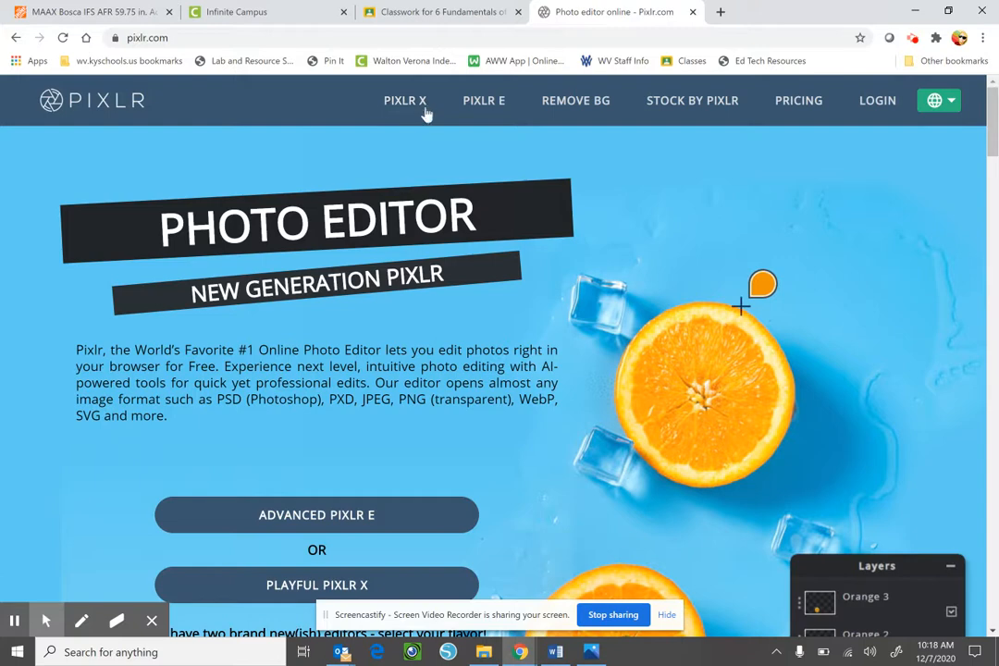
pyautogui.click(497, 109)
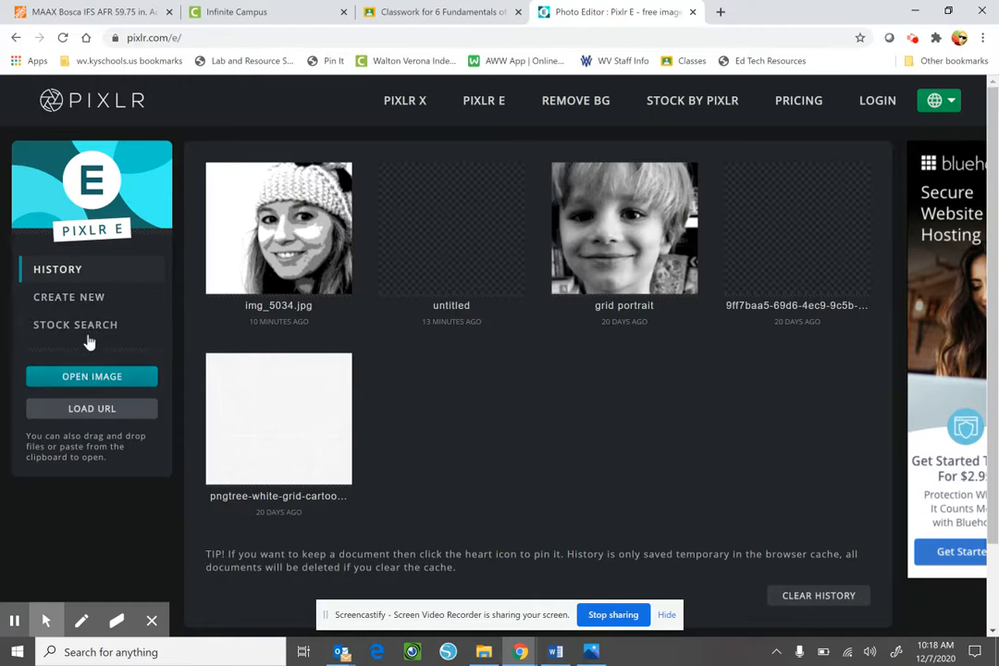
pyautogui.click(93, 378)
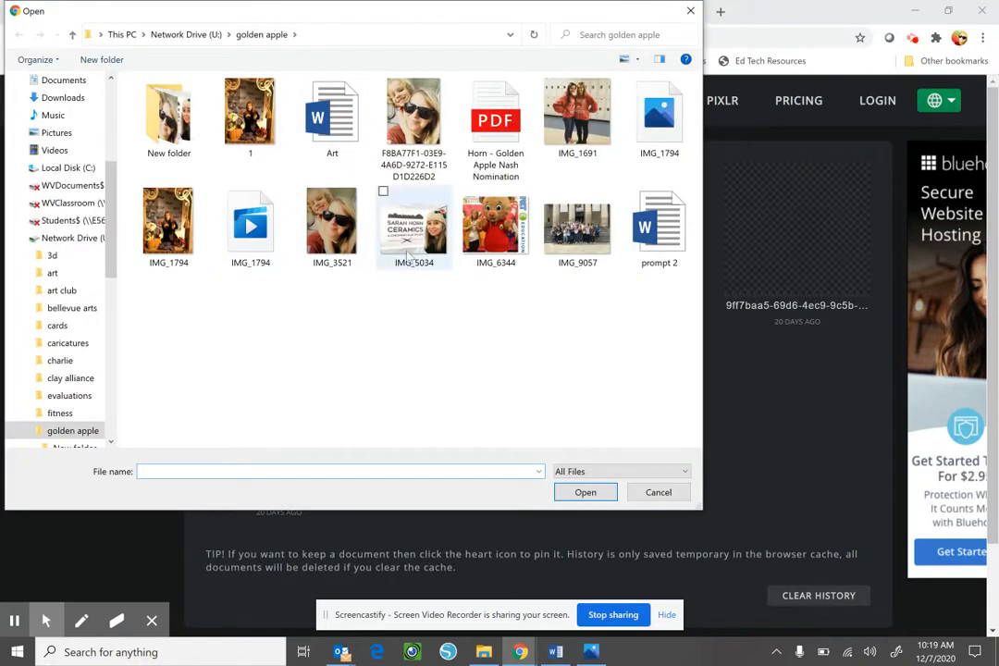
pyautogui.click(409, 252)
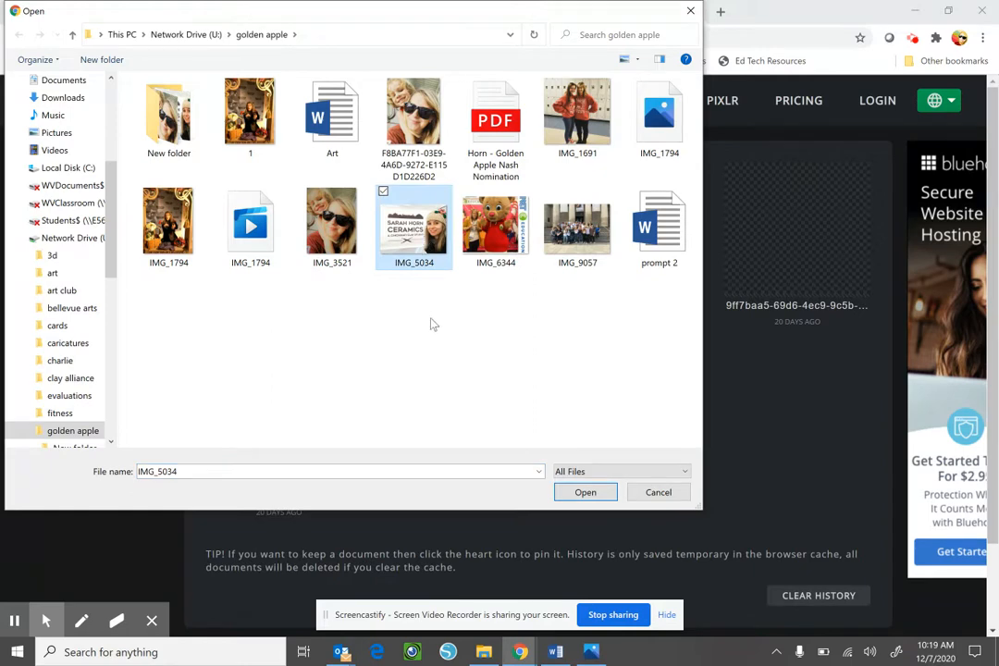
pyautogui.click(585, 493)
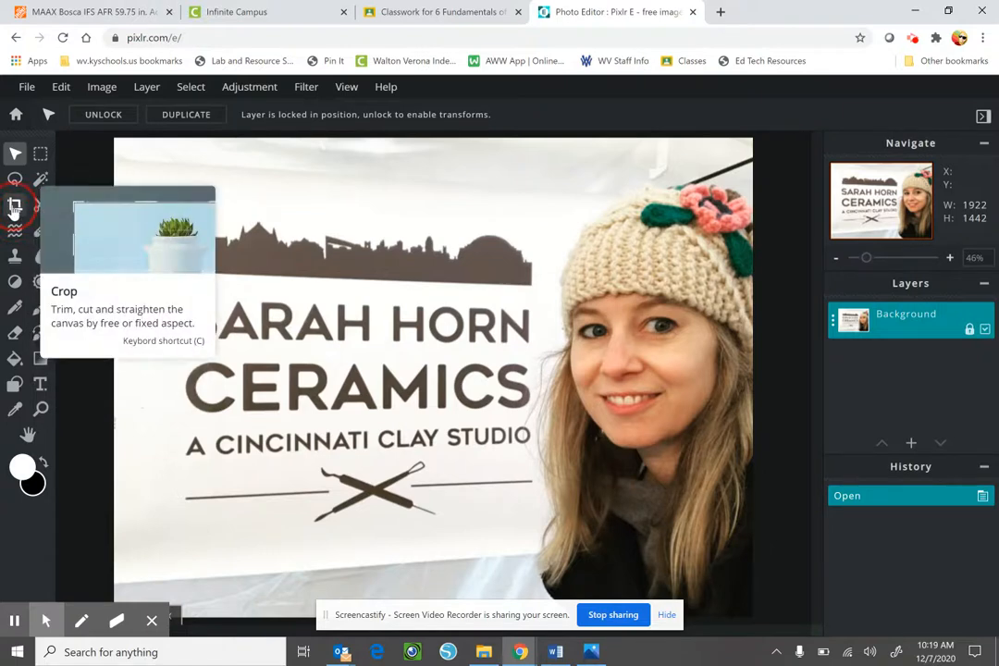
# Crop the photo to the woman's head and shoulders, about 698 by 1082 pixels, cutting away most of the sign.
pyautogui.click(15, 207)
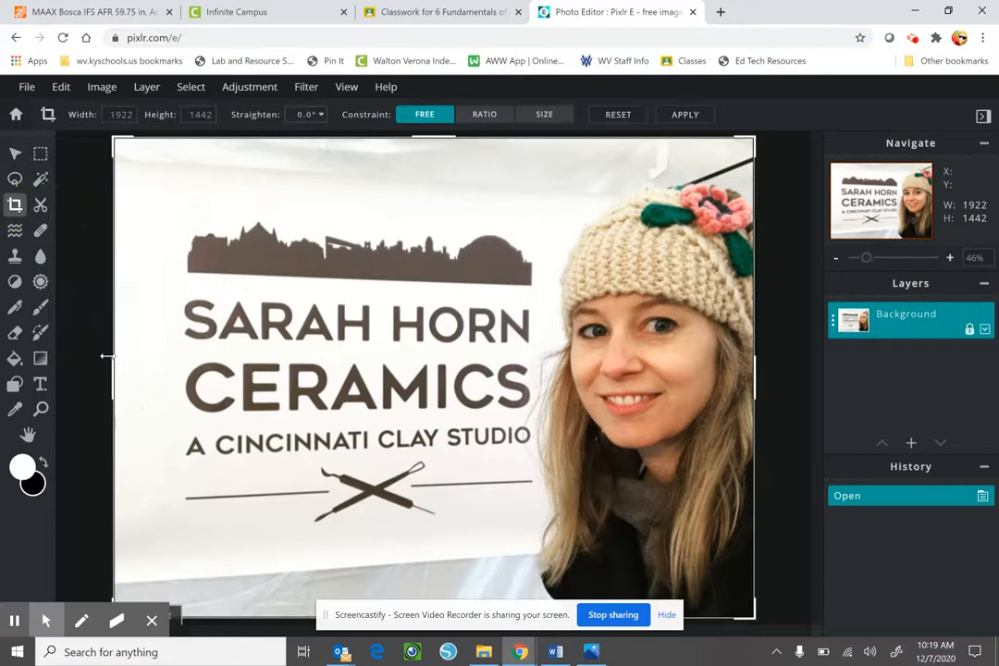
pyautogui.moveTo(109, 369); pyautogui.dragTo(521, 384)
pyautogui.moveTo(647, 137); pyautogui.dragTo(650, 164)
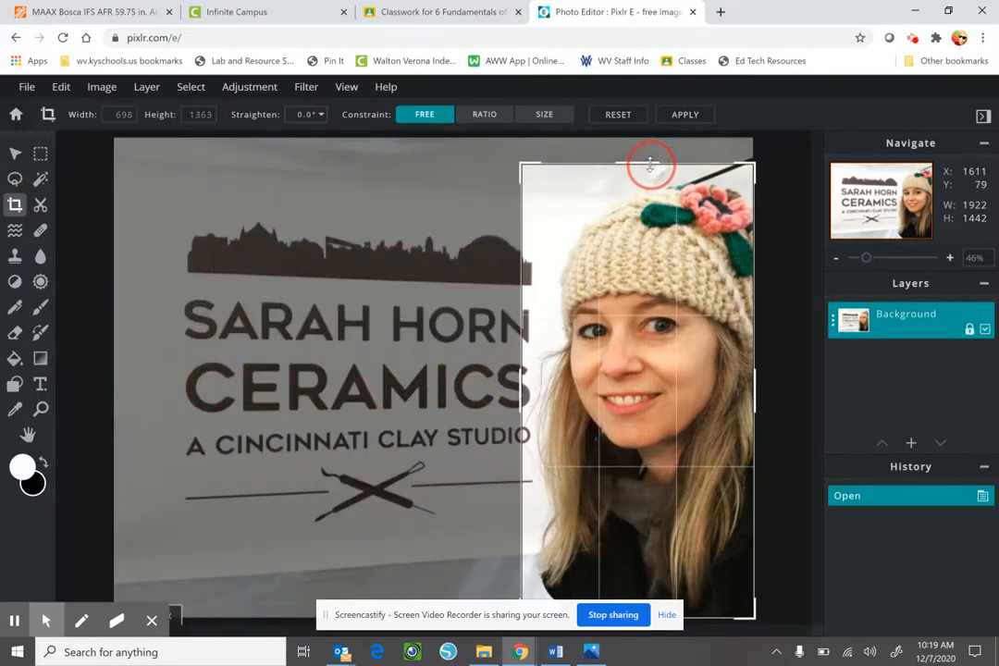
pyautogui.click(666, 616)
pyautogui.moveTo(640, 618); pyautogui.dragTo(645, 535)
pyautogui.moveTo(651, 166); pyautogui.dragTo(651, 174)
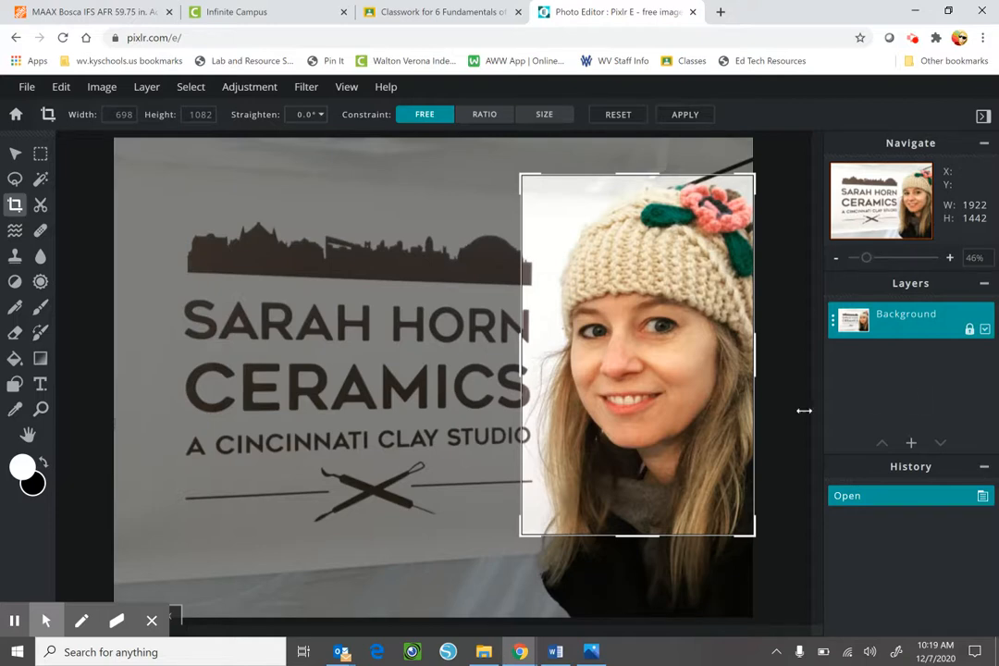
pyautogui.press('Return')
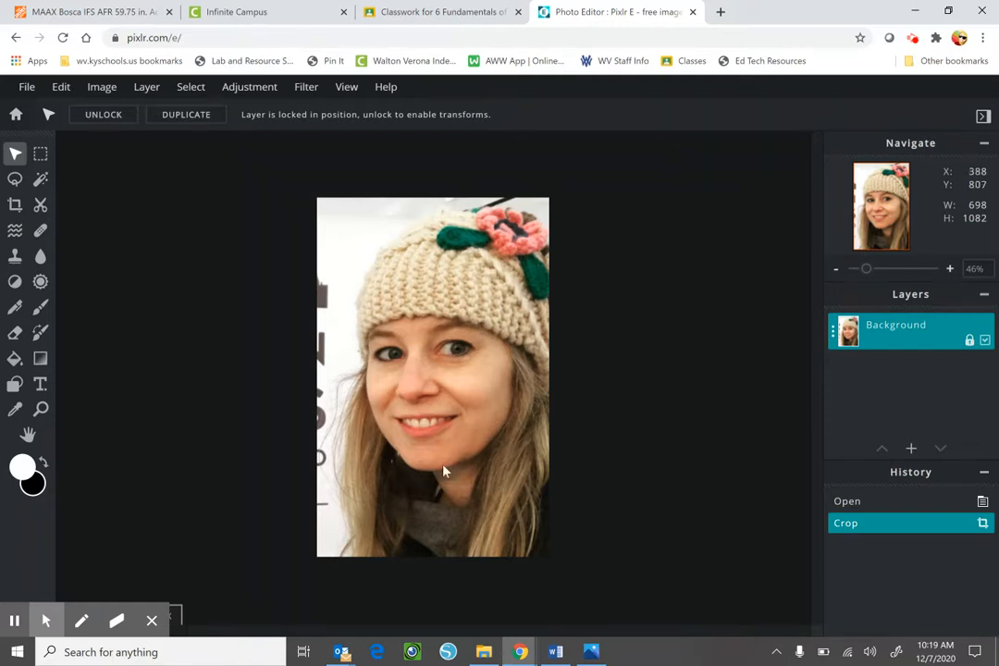
# Desaturate the cropped portrait and apply a brightness of 9 with contrast slightly above 37.
pyautogui.click(248, 93)
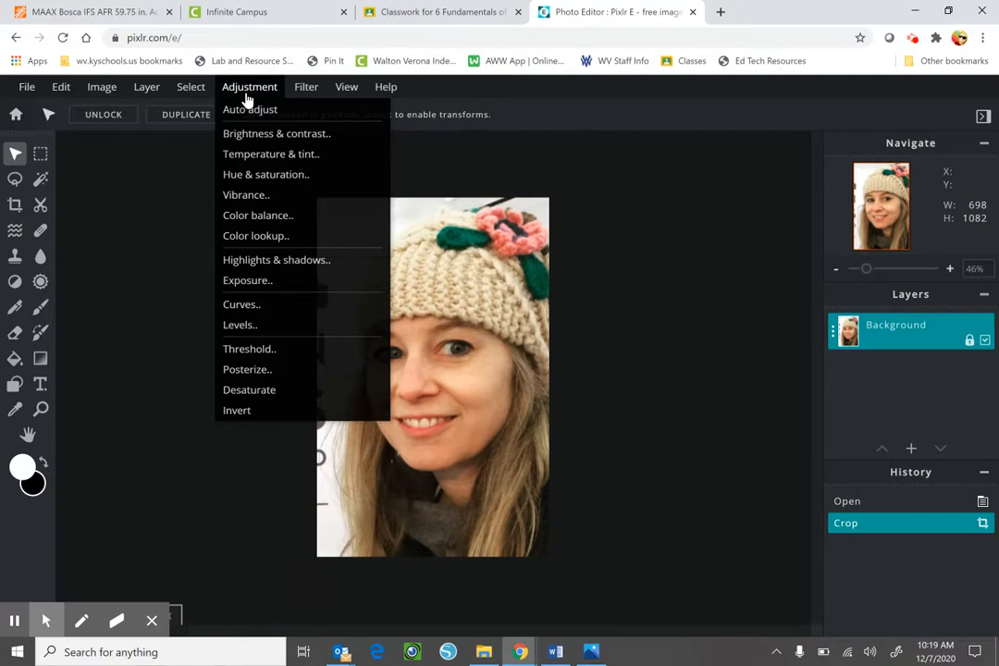
pyautogui.click(257, 392)
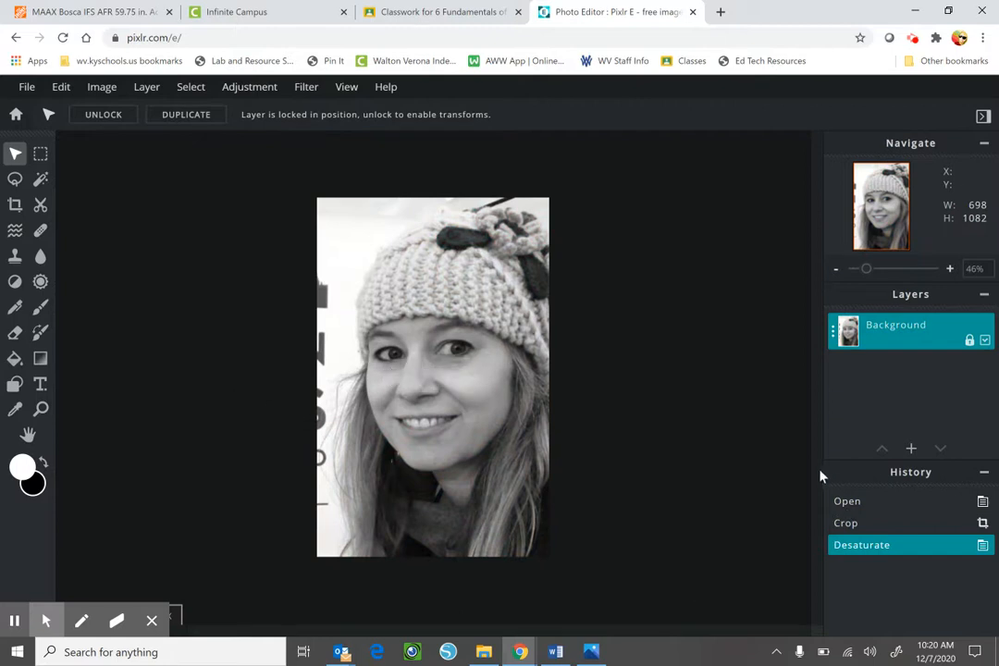
pyautogui.click(259, 89)
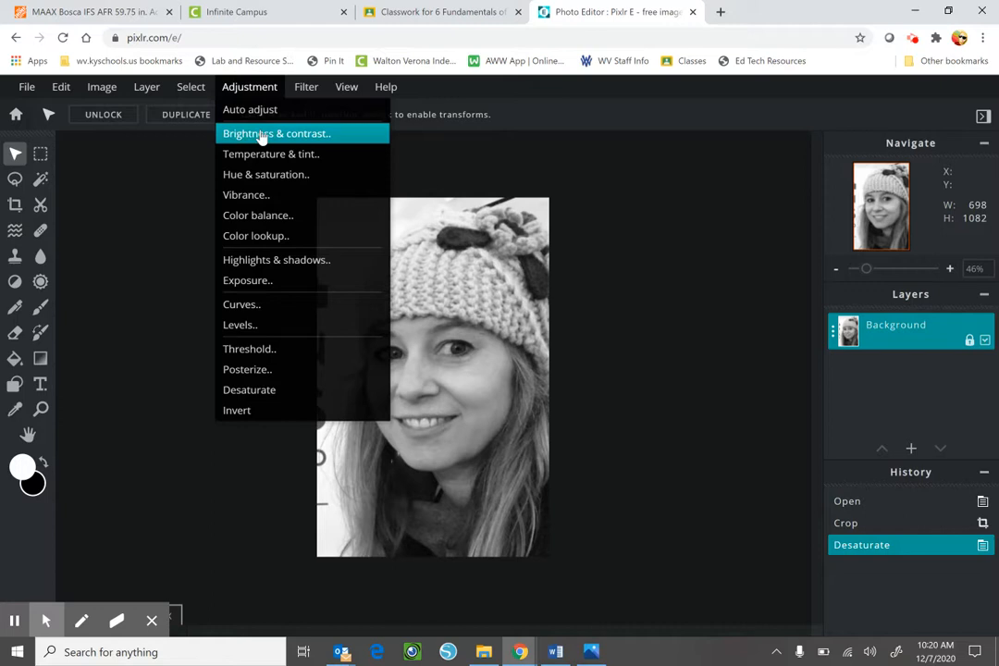
pyautogui.click(263, 137)
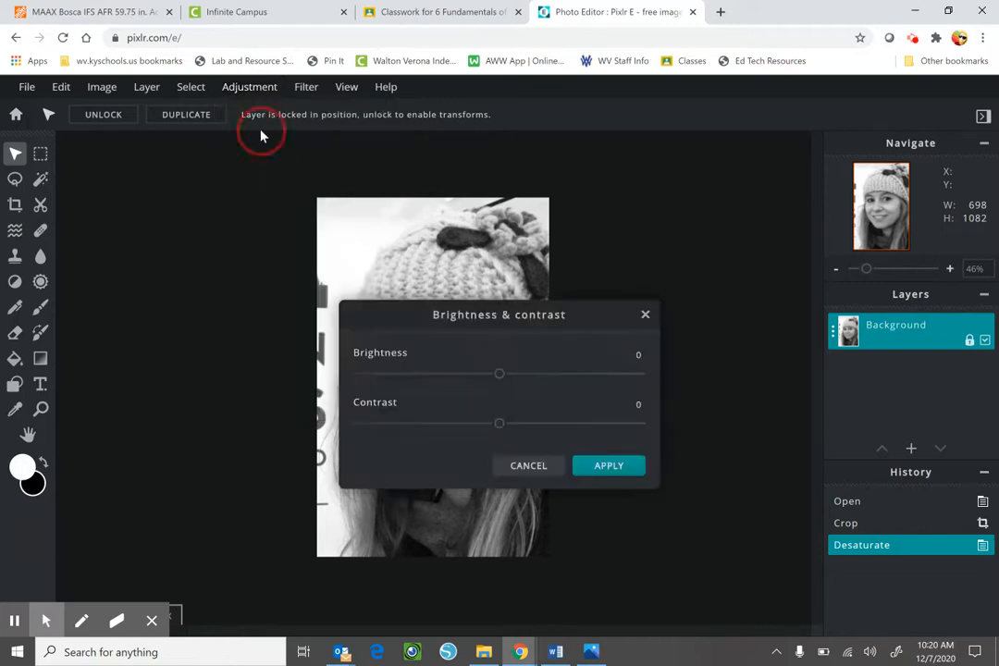
pyautogui.moveTo(477, 306); pyautogui.dragTo(690, 251)
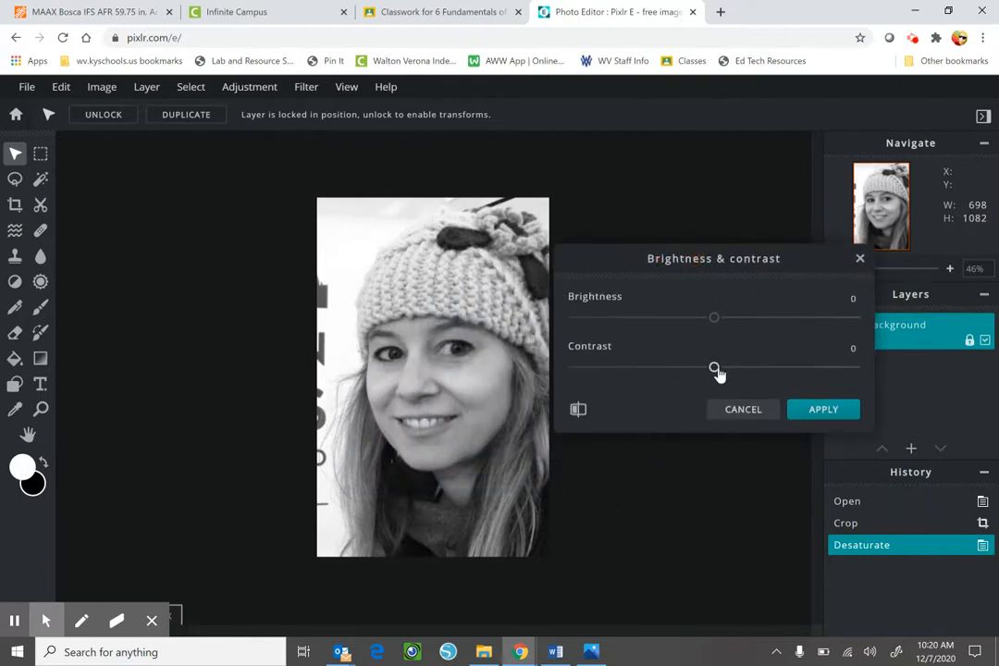
pyautogui.moveTo(716, 371); pyautogui.dragTo(766, 370)
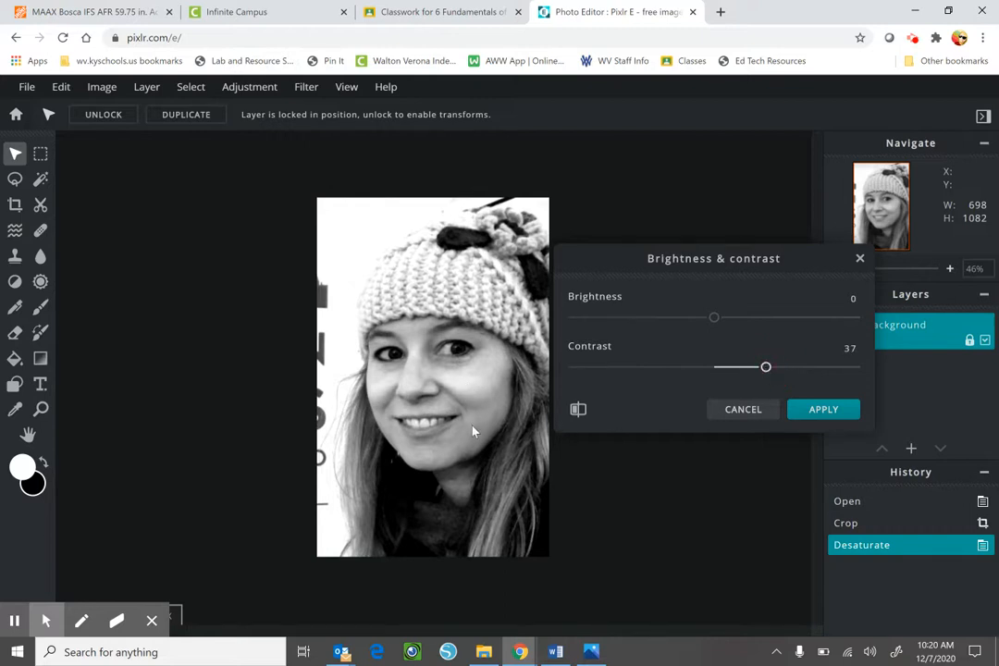
pyautogui.moveTo(714, 319); pyautogui.dragTo(727, 317)
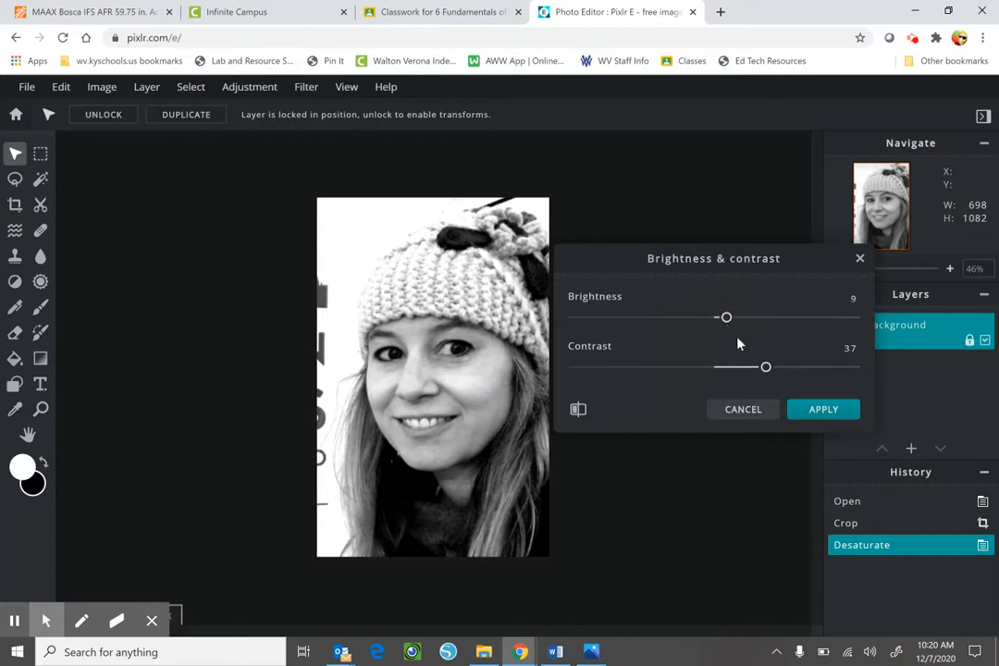
pyautogui.moveTo(766, 368); pyautogui.dragTo(773, 368)
pyautogui.click(826, 411)
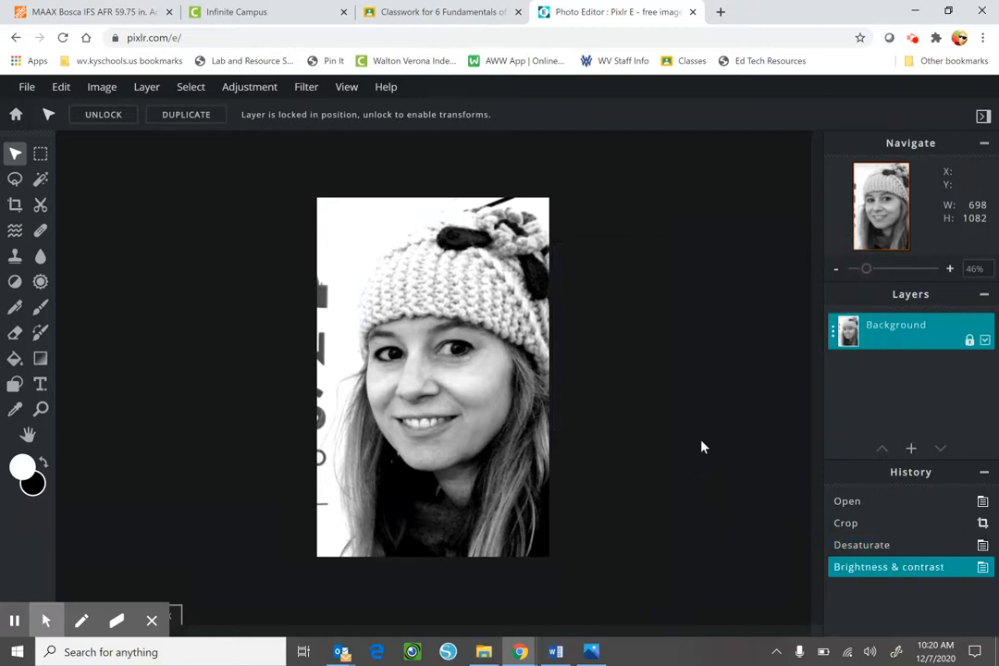
# Posterize the black-and-white portrait, trying several levels and applying it with colors set to 4.
pyautogui.click(226, 90)
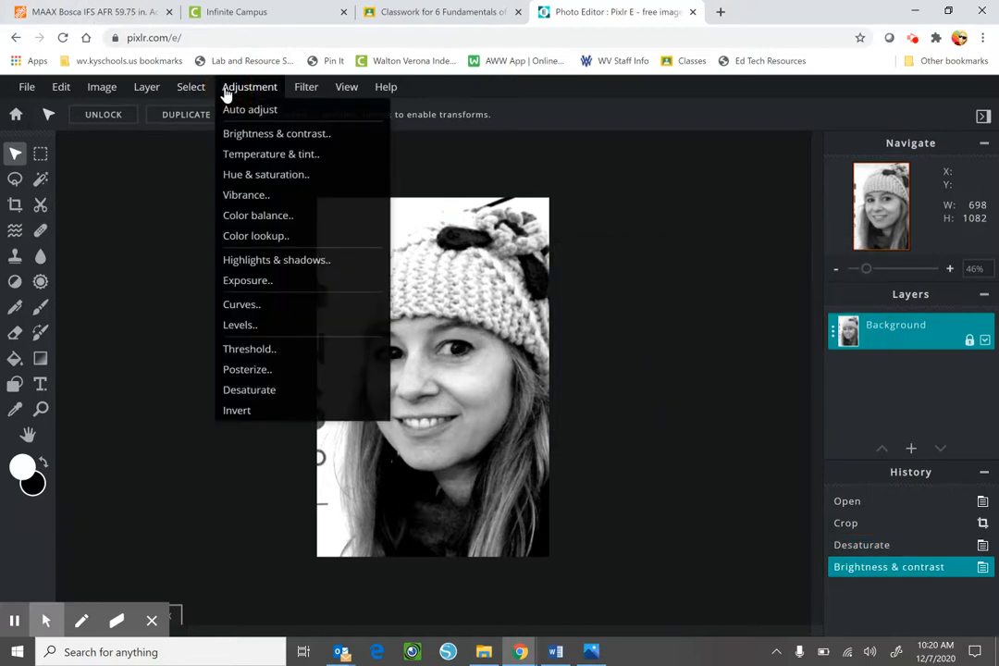
pyautogui.click(292, 371)
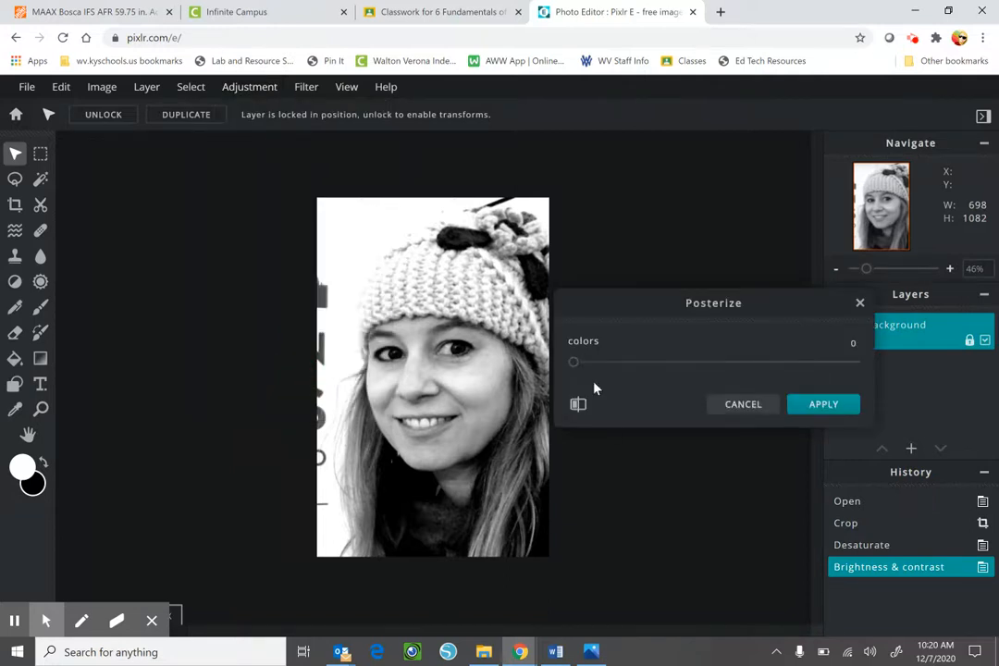
pyautogui.moveTo(576, 368); pyautogui.dragTo(579, 365)
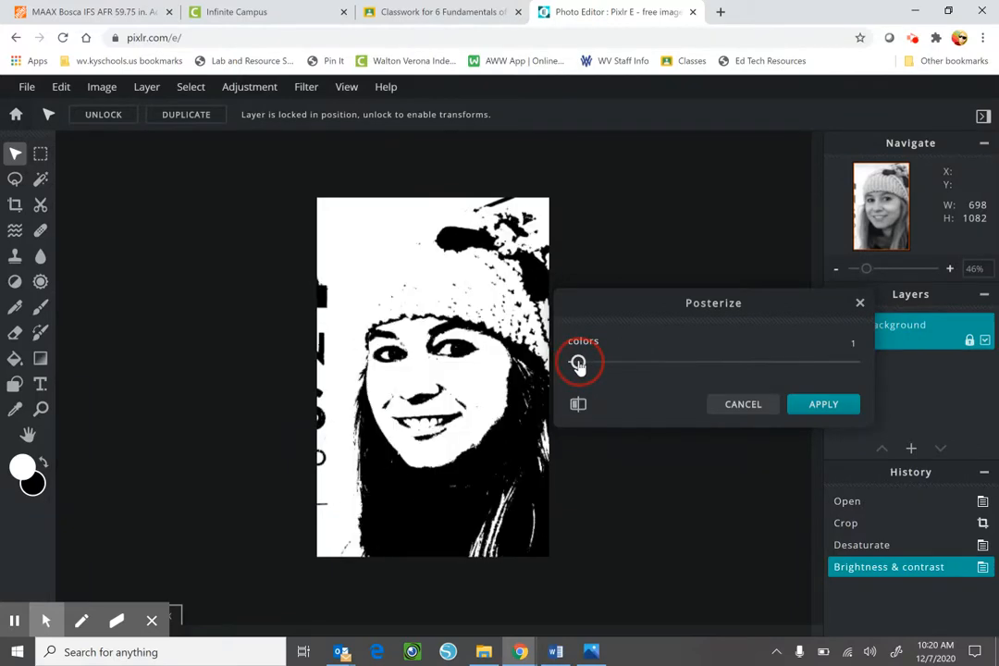
pyautogui.moveTo(578, 366); pyautogui.dragTo(583, 364)
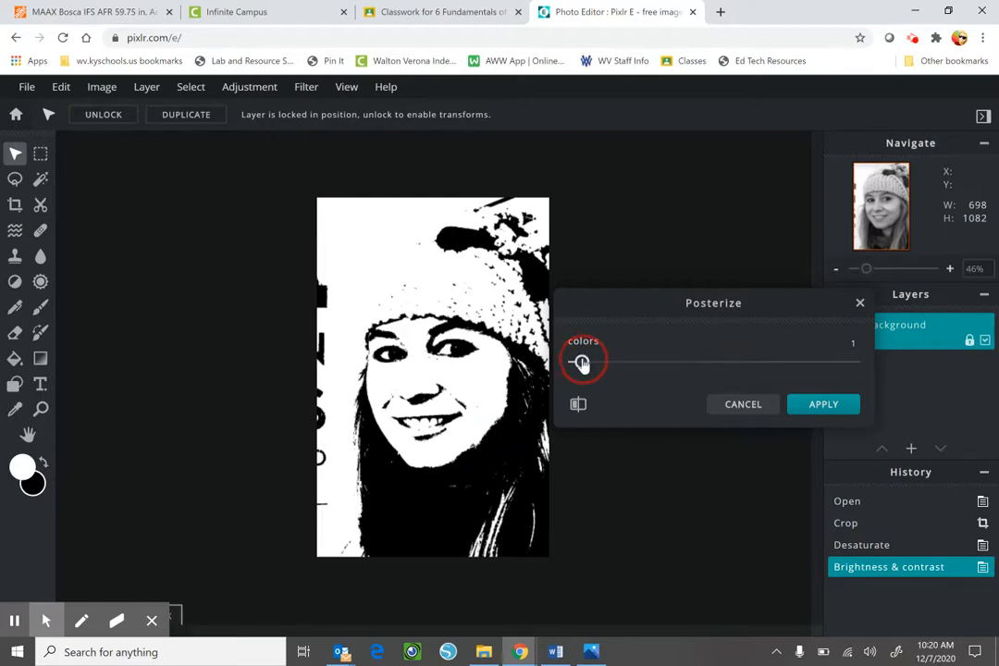
pyautogui.moveTo(581, 364); pyautogui.dragTo(607, 363)
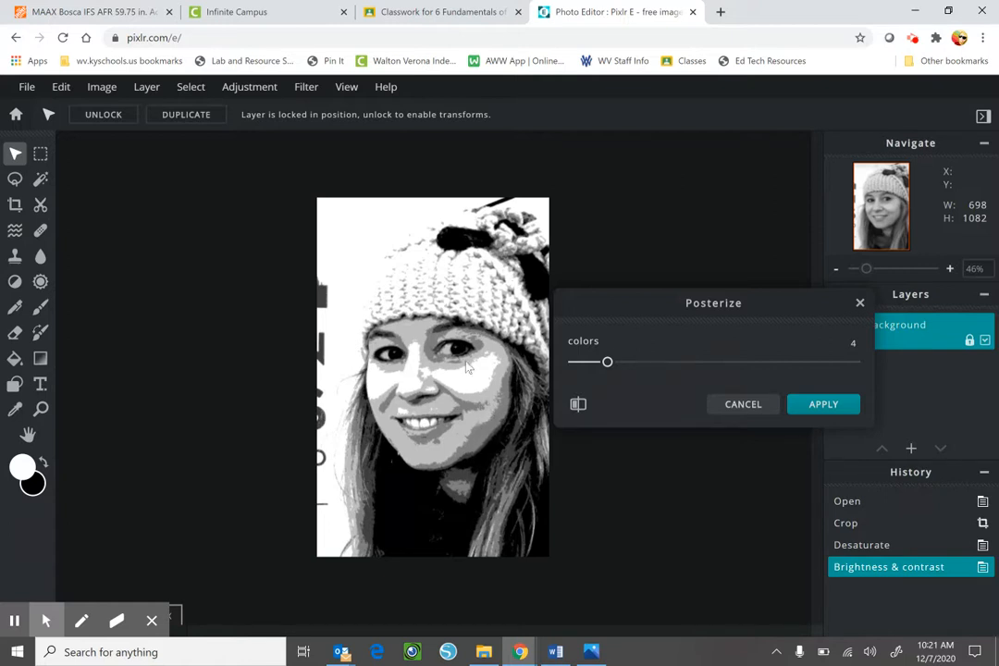
pyautogui.moveTo(606, 365)
pyautogui.mouseDown()
pyautogui.moveTo(708, 362)
pyautogui.moveTo(588, 363)
pyautogui.mouseUp()
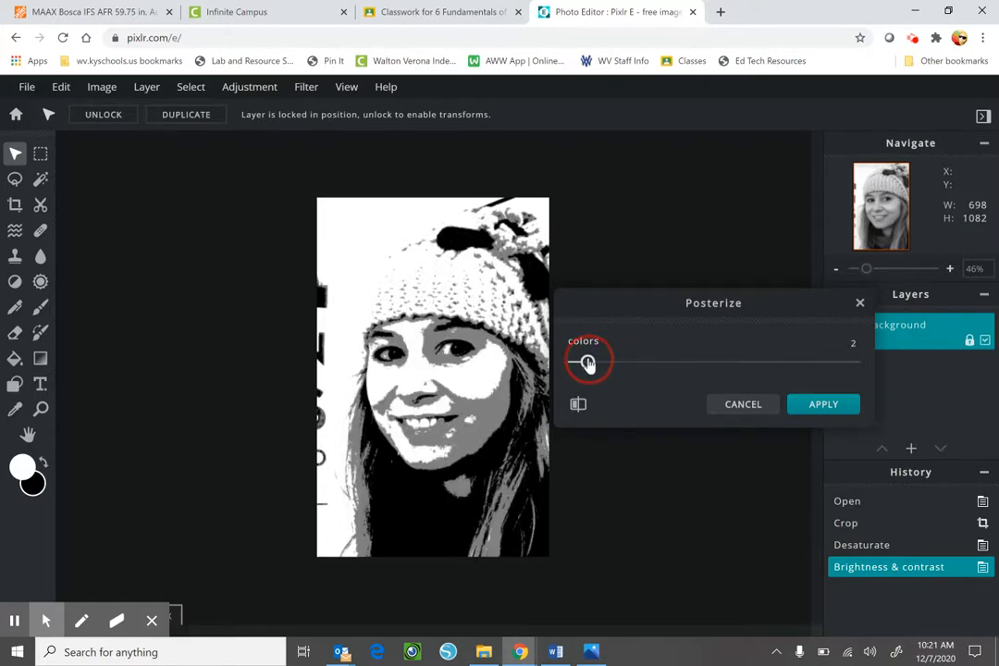
pyautogui.moveTo(589, 363); pyautogui.dragTo(609, 364)
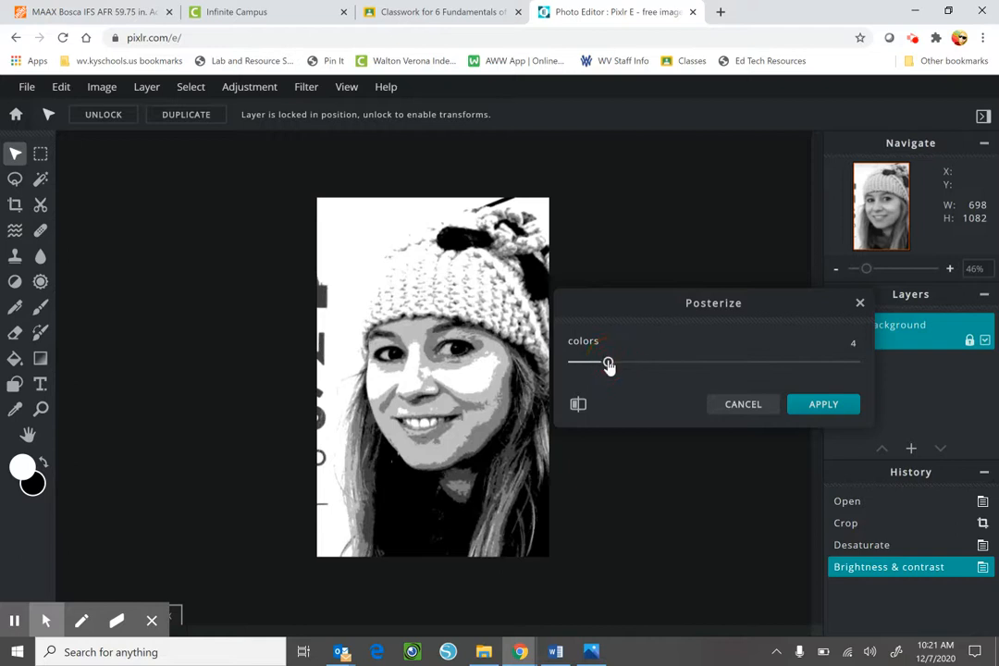
pyautogui.click(824, 405)
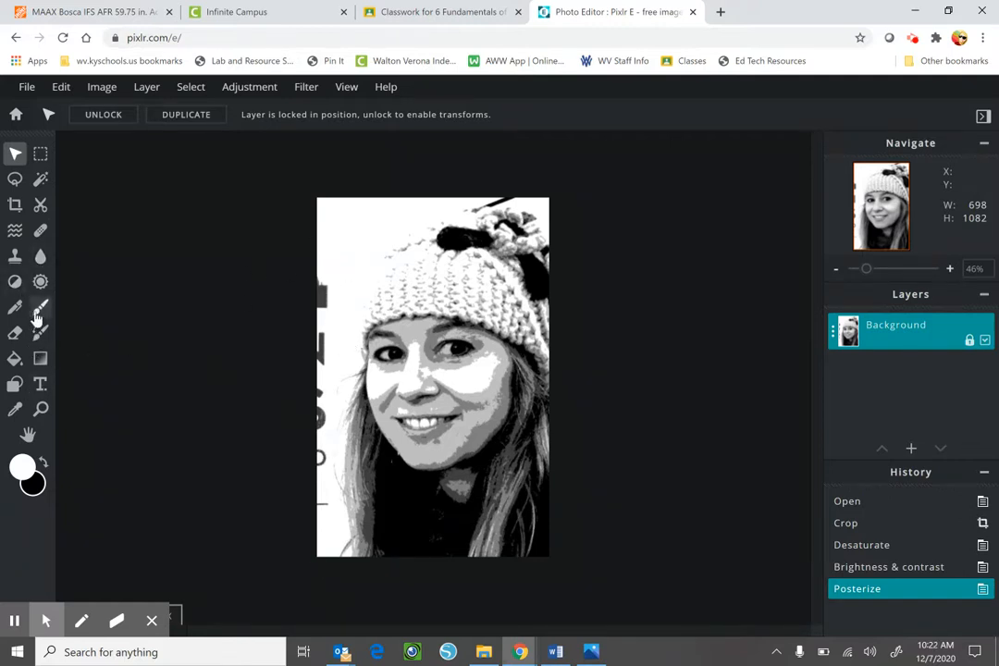
# Erase the leftover lettering along the portrait's left edge and the dark line above the hat with the size 40 Eraser.
pyautogui.click(17, 334)
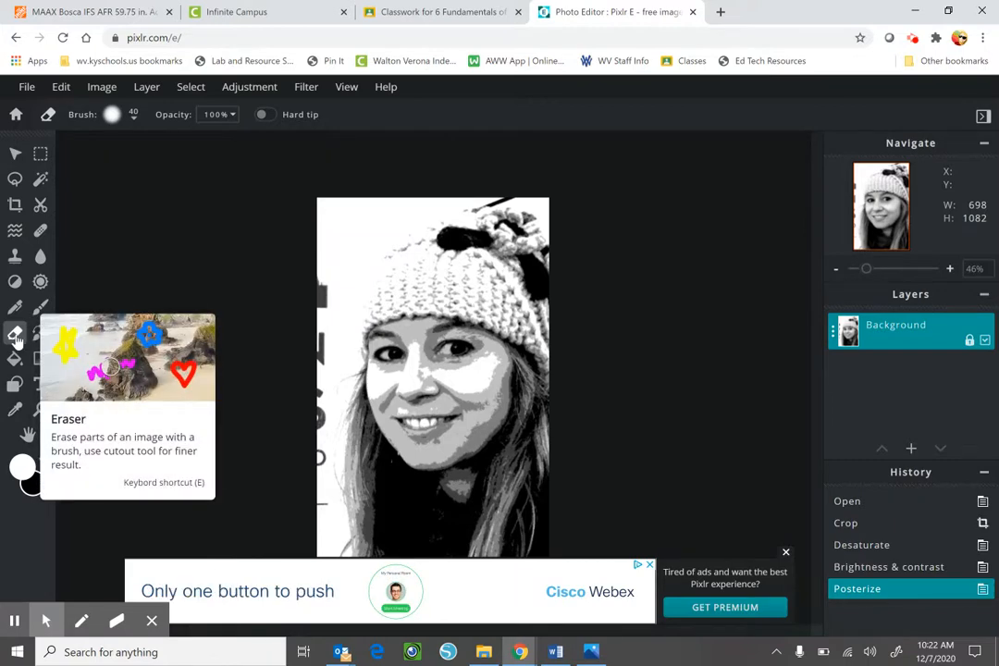
pyautogui.click(321, 305)
pyautogui.moveTo(321, 305)
pyautogui.mouseDown()
pyautogui.moveTo(307, 398)
pyautogui.moveTo(317, 299)
pyautogui.moveTo(337, 327)
pyautogui.moveTo(312, 373)
pyautogui.moveTo(323, 368)
pyautogui.moveTo(324, 336)
pyautogui.moveTo(316, 439)
pyautogui.moveTo(326, 513)
pyautogui.moveTo(326, 500)
pyautogui.mouseUp()
pyautogui.click(315, 368)
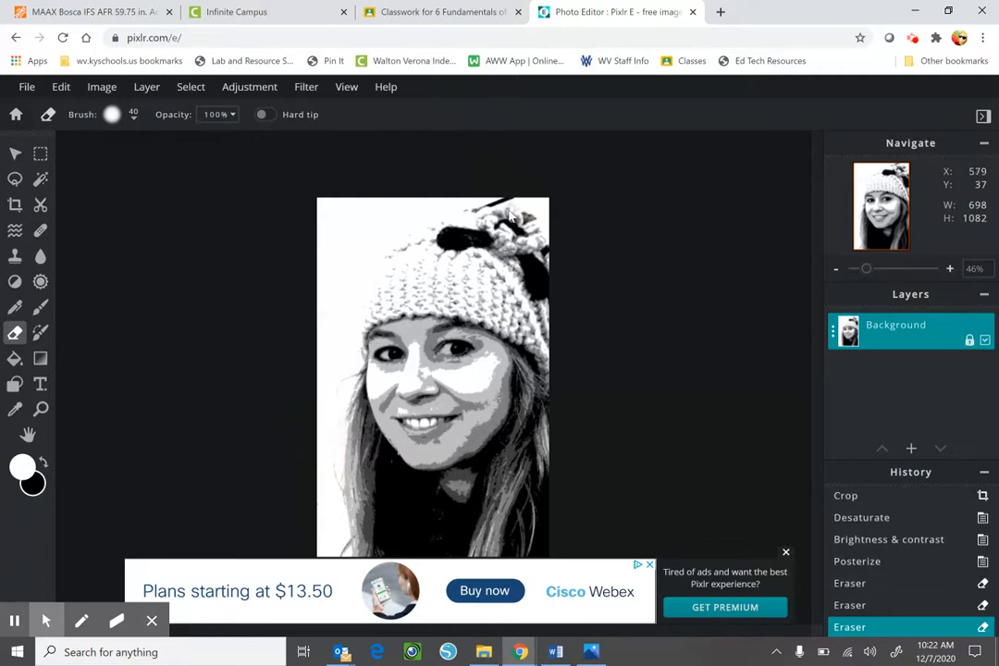
pyautogui.moveTo(497, 202); pyautogui.dragTo(524, 191)
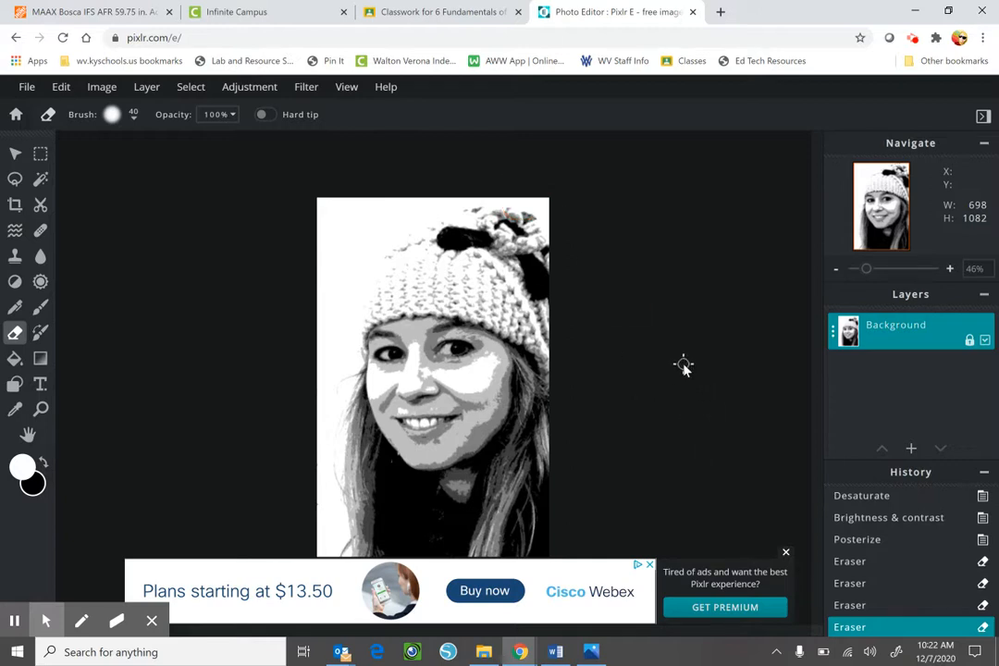
pyautogui.click(787, 554)
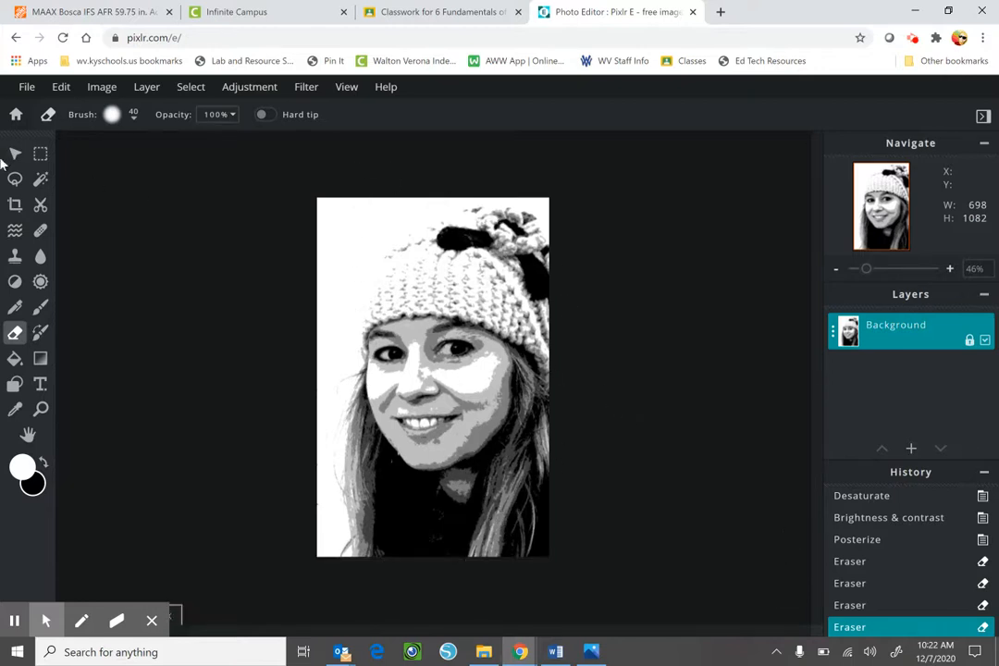
# Save the edited image as a high-quality JPG named portrait and download it.
pyautogui.click(25, 87)
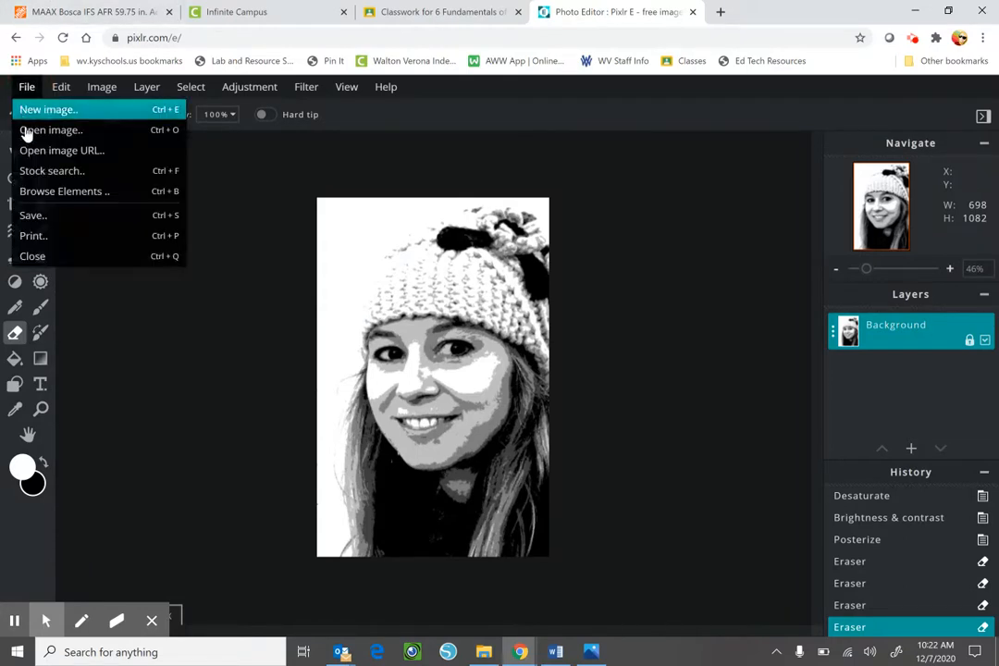
pyautogui.click(37, 216)
pyautogui.click(771, 239)
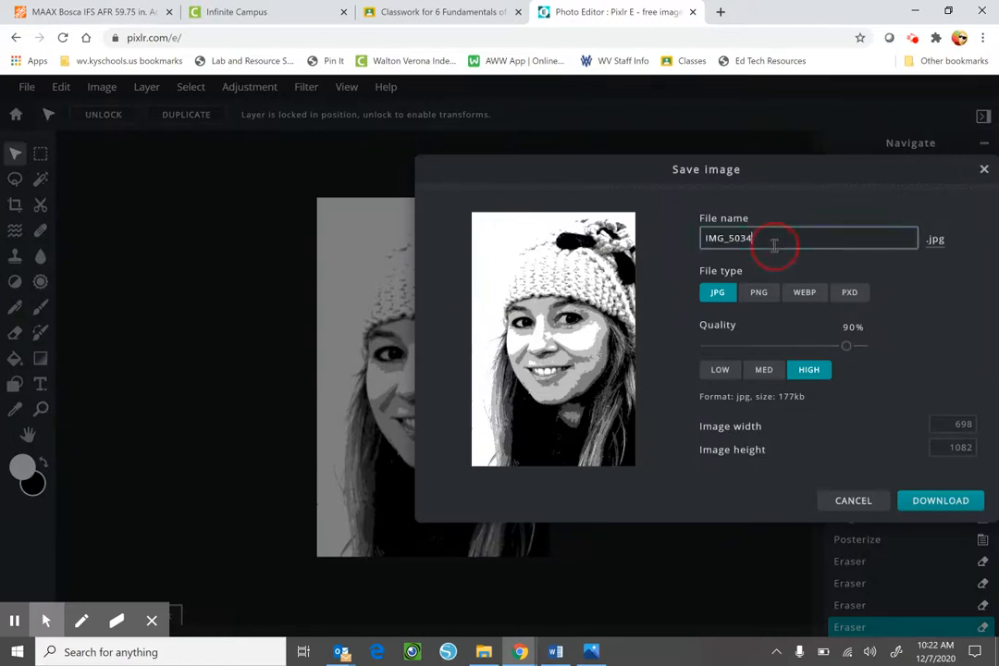
pyautogui.press('BackSpace')
pyautogui.press('BackSpace')
pyautogui.press('BackSpace')
pyautogui.press('BackSpace')
pyautogui.write('portrait')
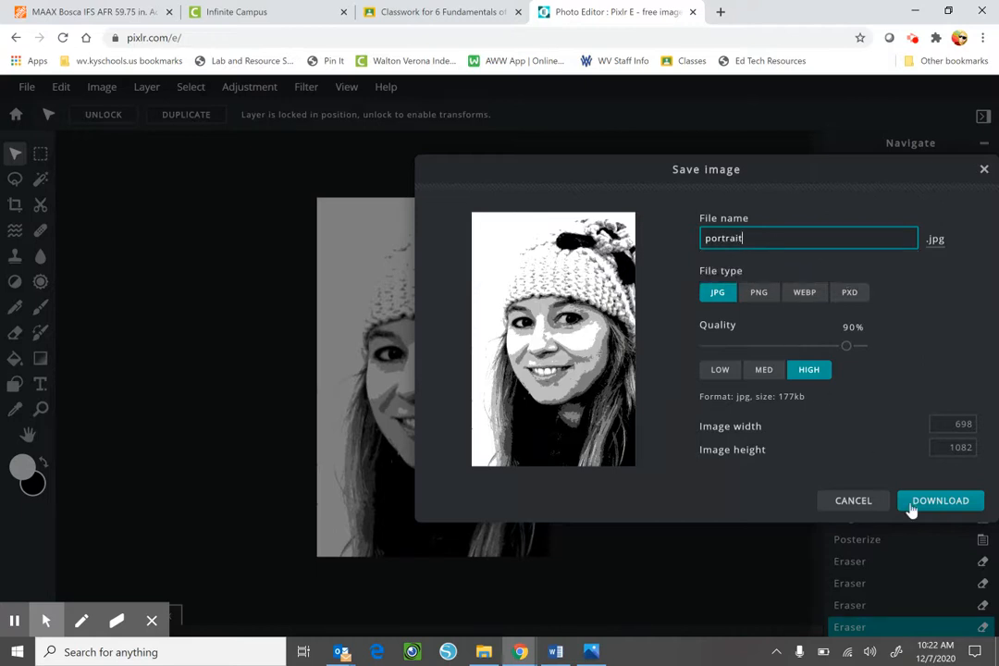
pyautogui.click(929, 509)
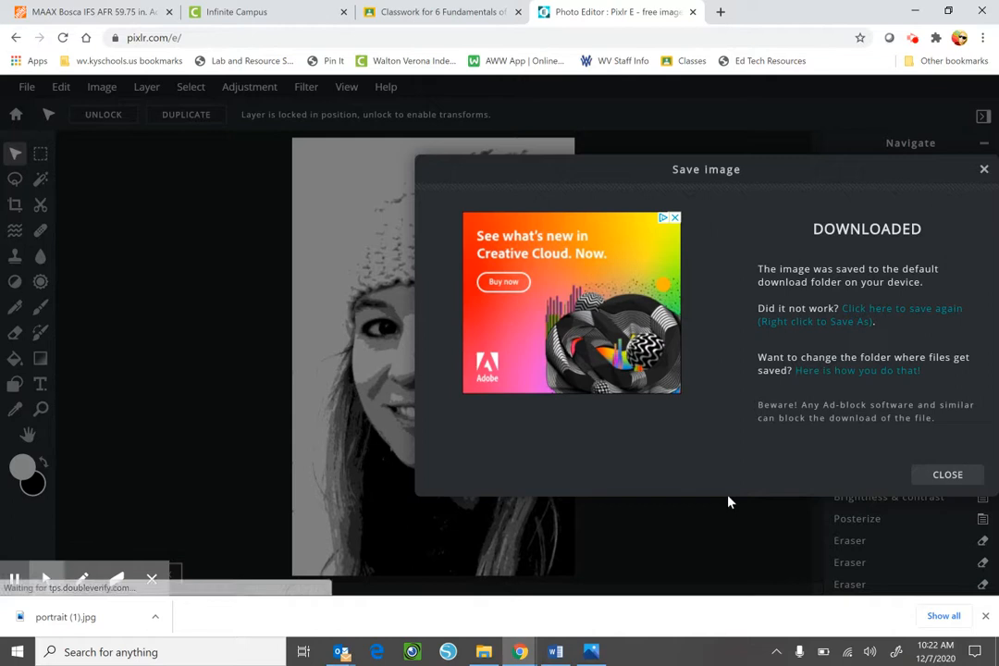
# Open the downloaded portrait file in the Photos app and copy the image.
pyautogui.click(65, 617)
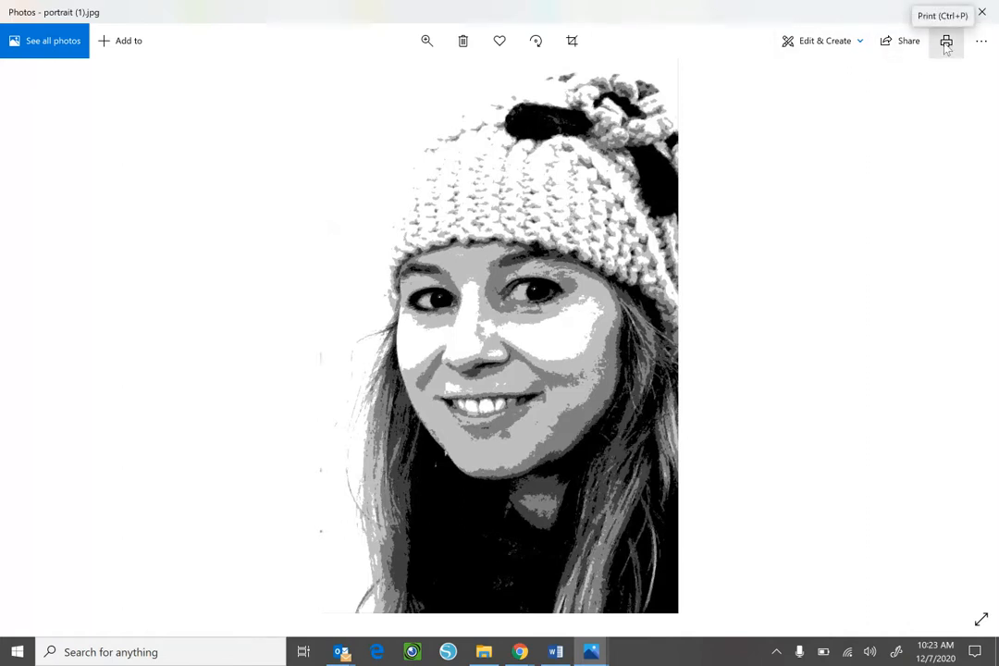
pyautogui.rightClick(507, 250)
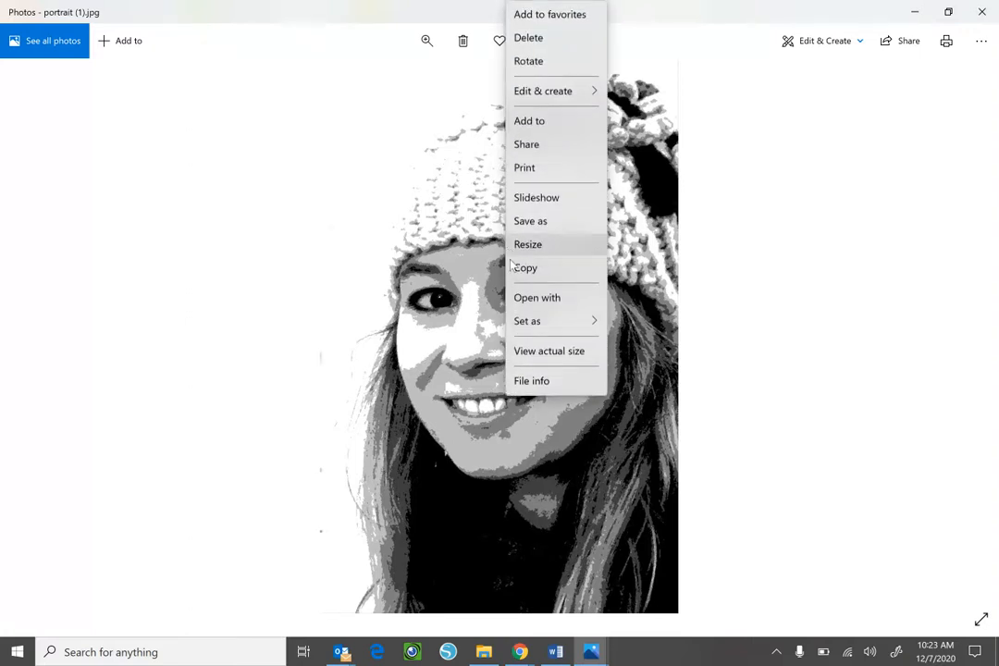
pyautogui.click(523, 267)
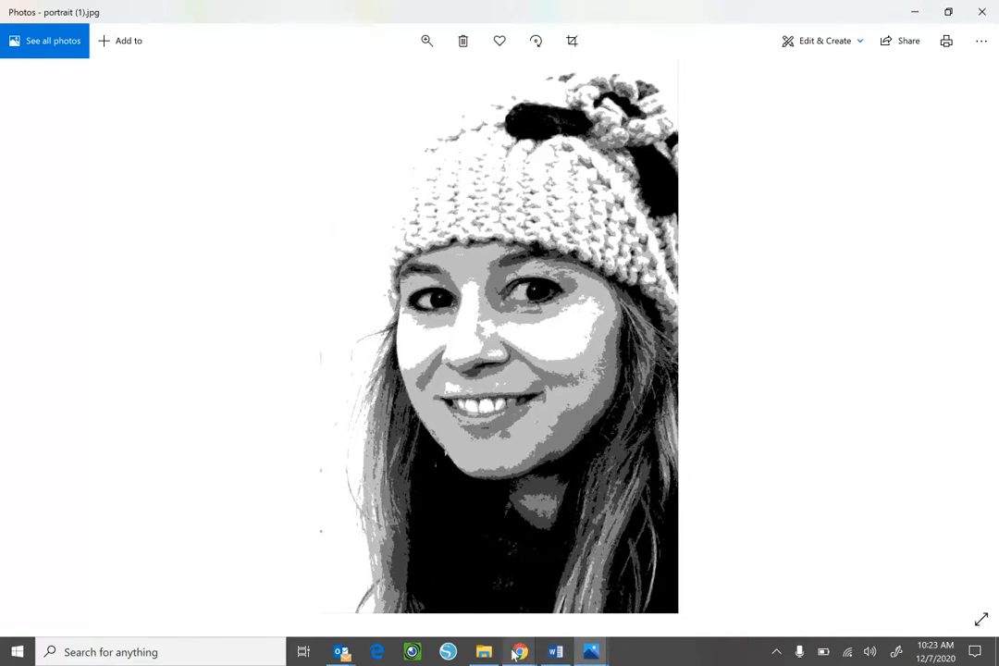
pyautogui.moveTo(554, 655)
pyautogui.moveTo(520, 653)
pyautogui.click(560, 581)
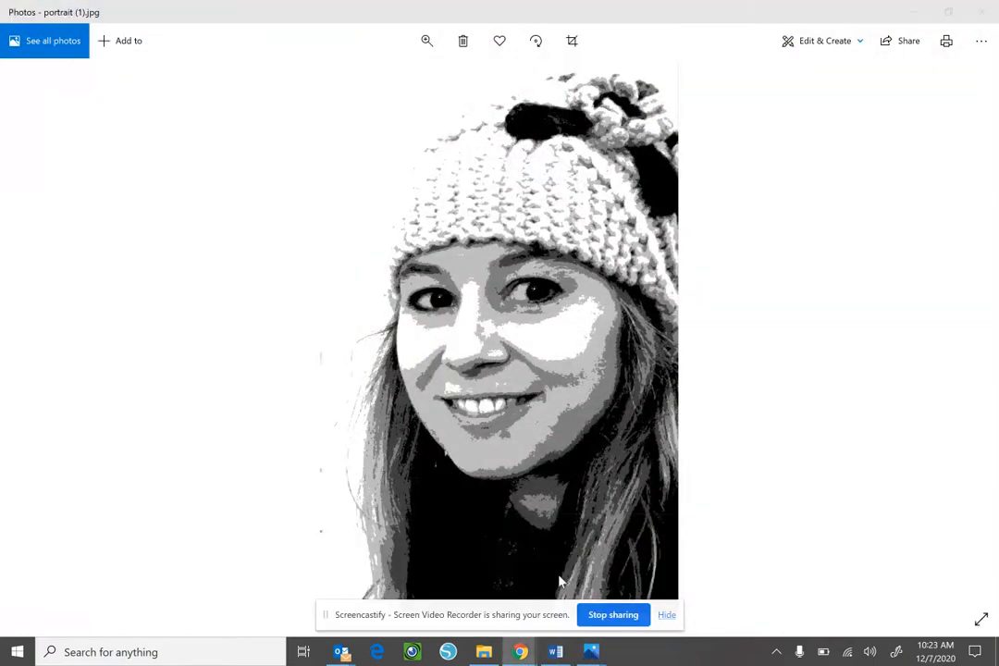